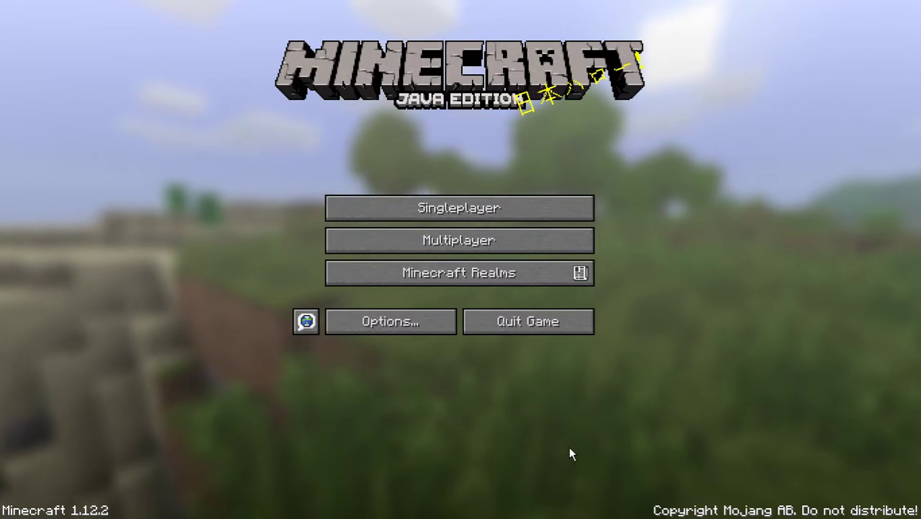
Open the game options and look over the video settings
left_click(390, 324)
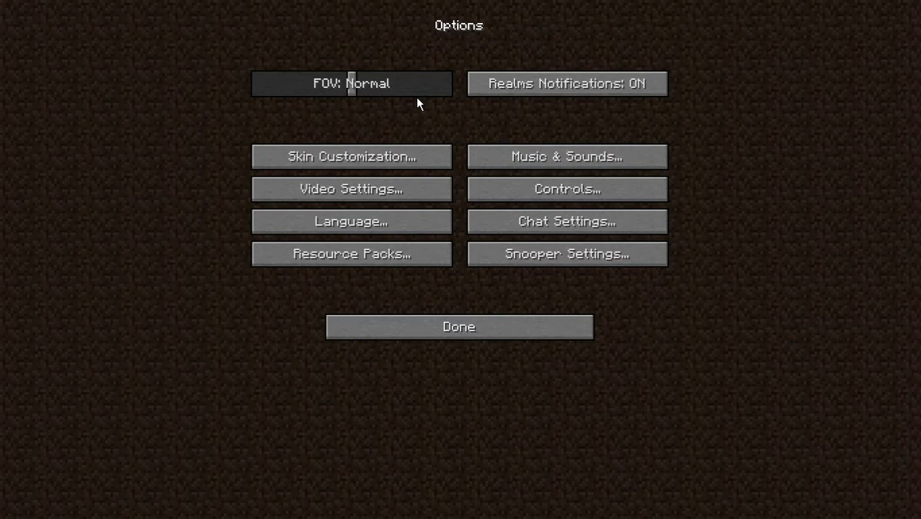
left_click(392, 195)
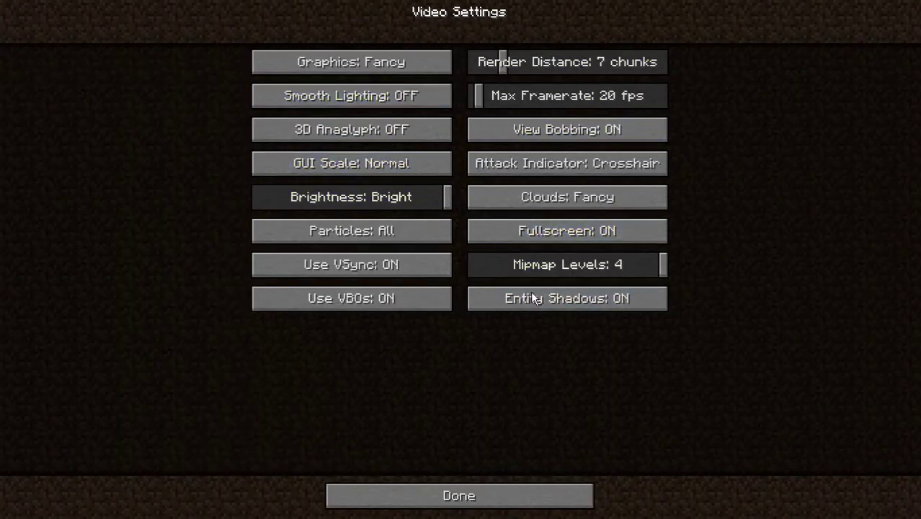
left_click(556, 497)
Turn the music volume off in the sound options
left_click(556, 156)
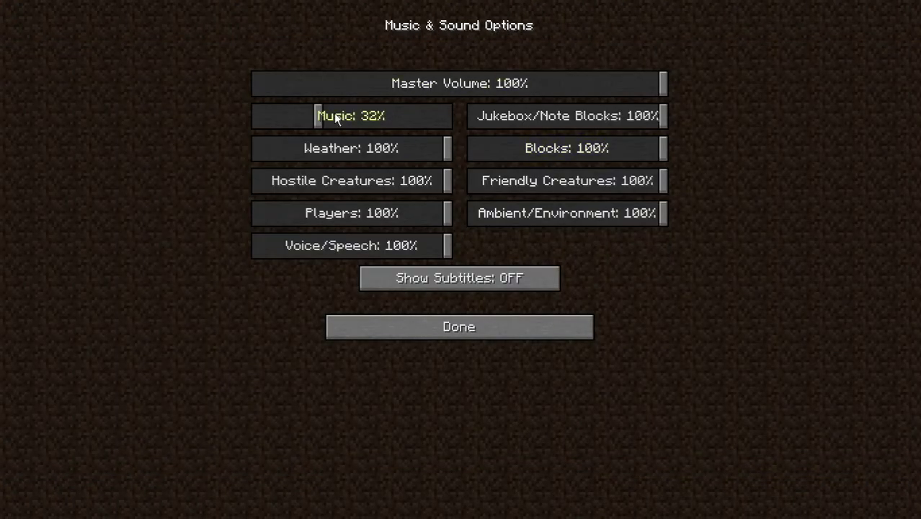
left_click_drag(333, 112, 216, 119)
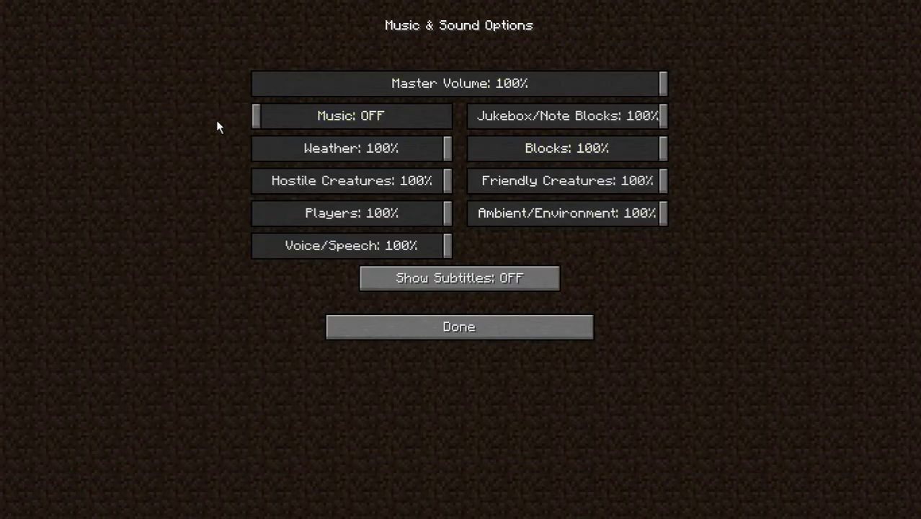
left_click(488, 333)
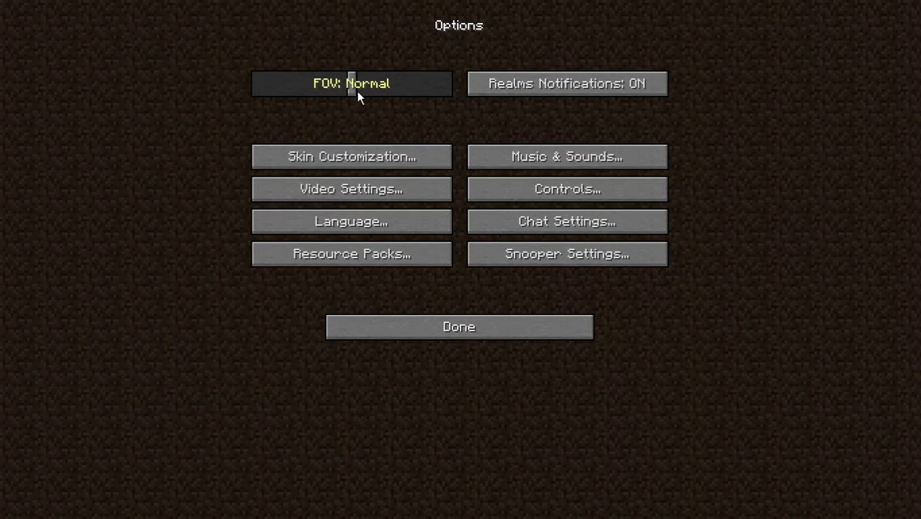
Try the field of view at Quake Pro and at 30, and set it back to Normal
left_click_drag(357, 91, 573, 107)
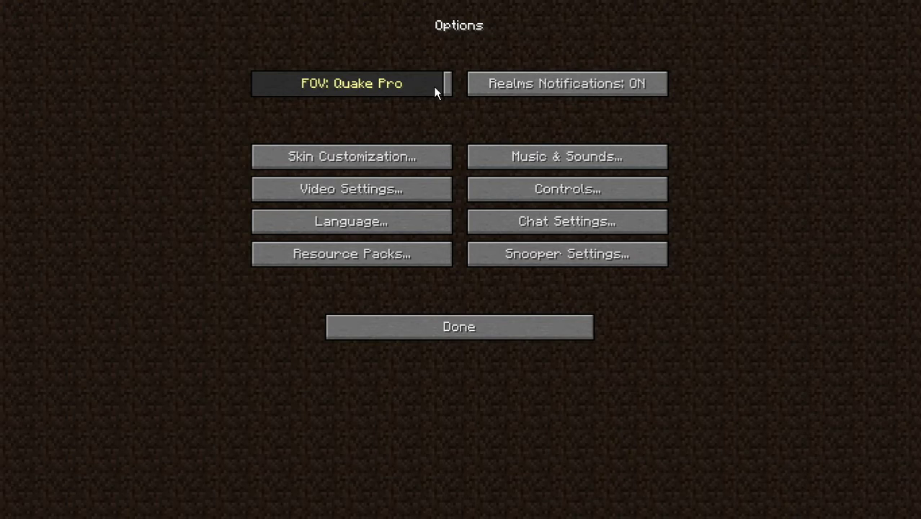
left_click_drag(450, 83, 195, 88)
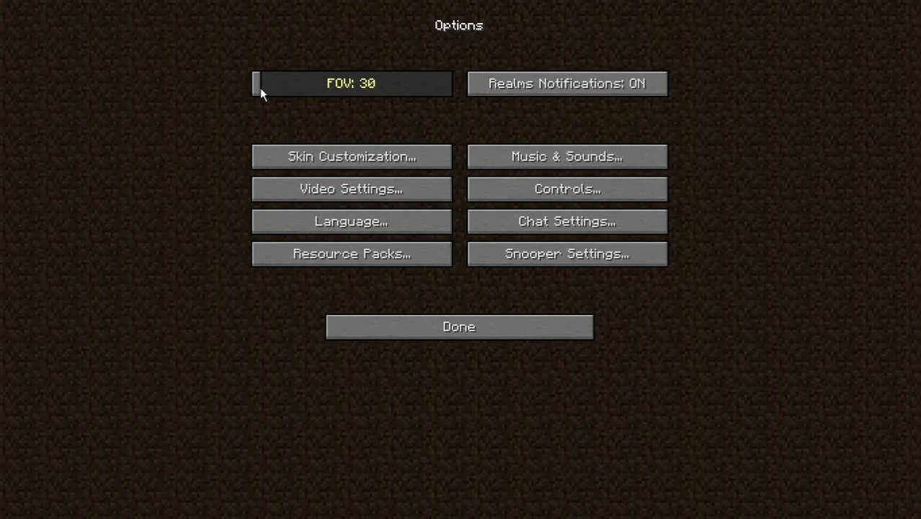
left_click_drag(263, 83, 352, 96)
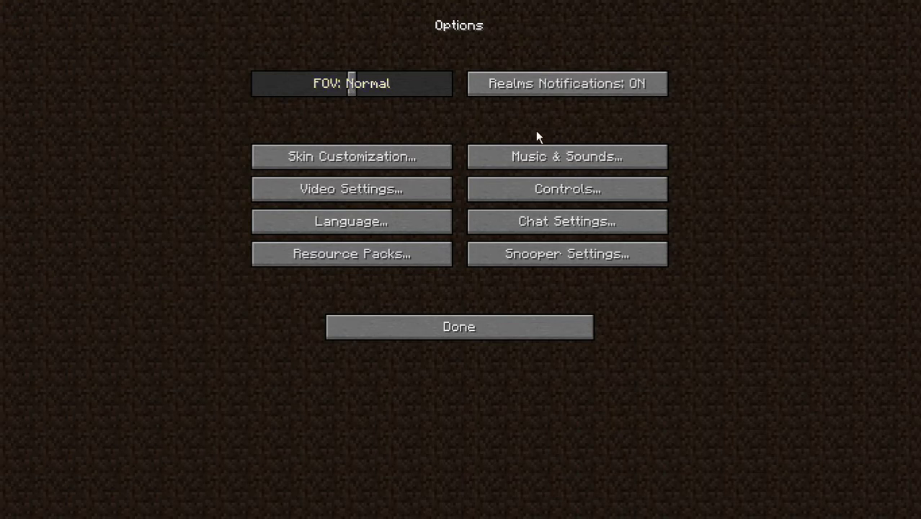
Rebind the Sprint control to R
left_click(562, 188)
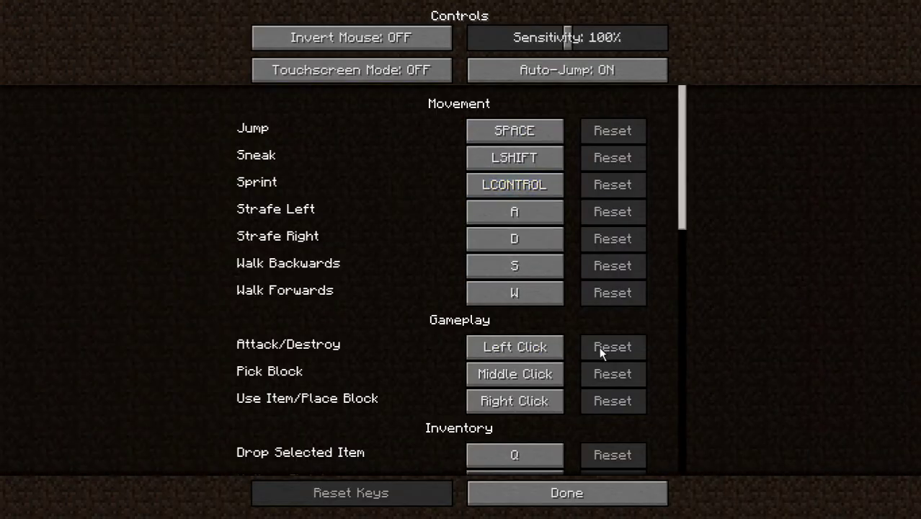
left_click(534, 188)
key("a")
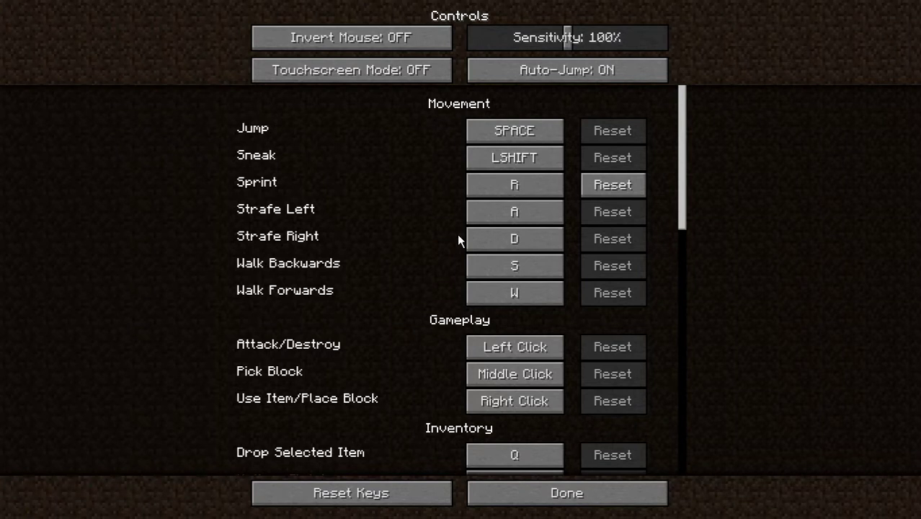
Try binding Attack/Destroy to 8, reset it to its default, and return to the title screen
scroll(457, 234, "down", 3)
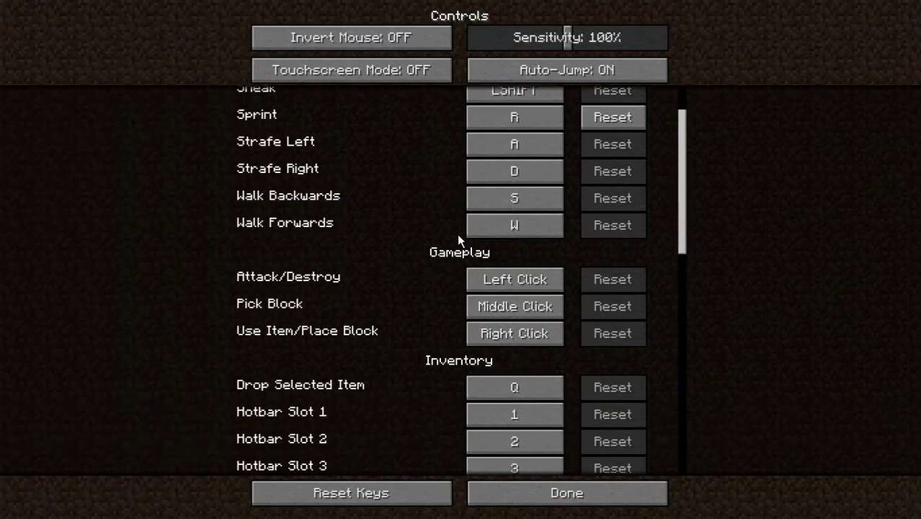
left_click(512, 280)
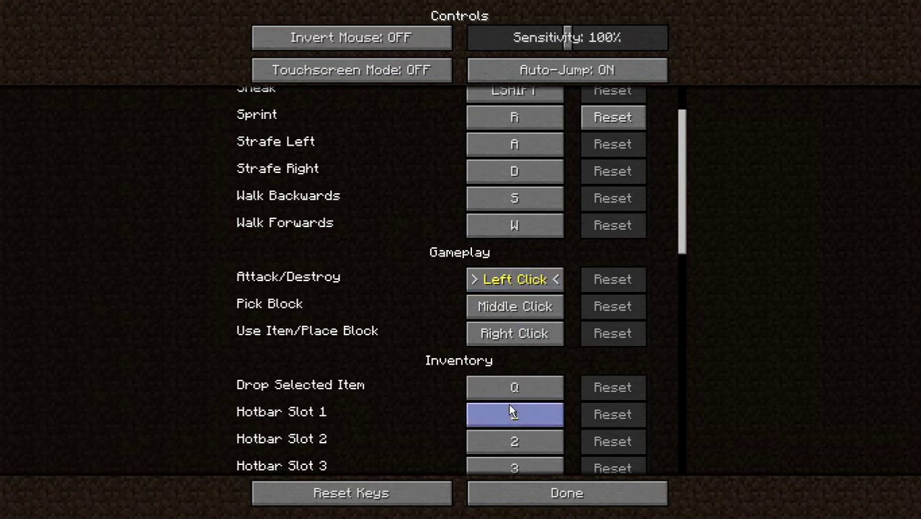
key("8")
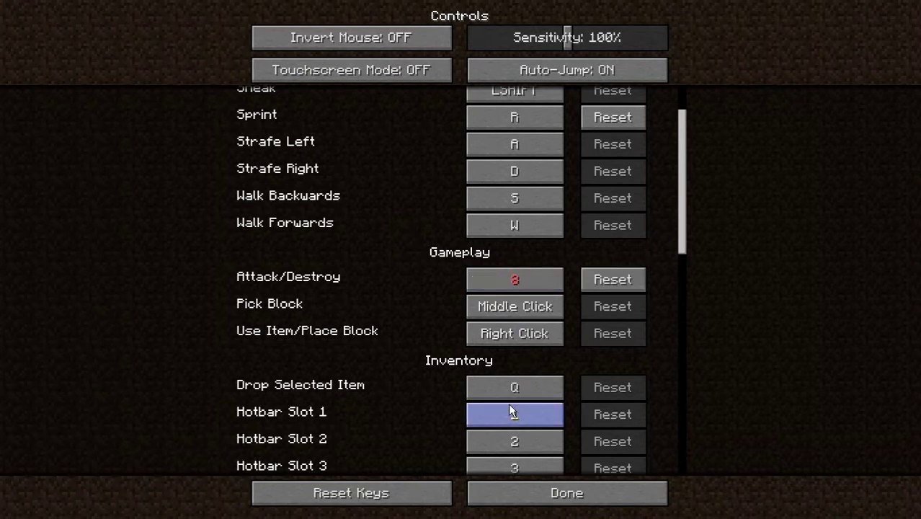
left_click(613, 279)
left_click(511, 493)
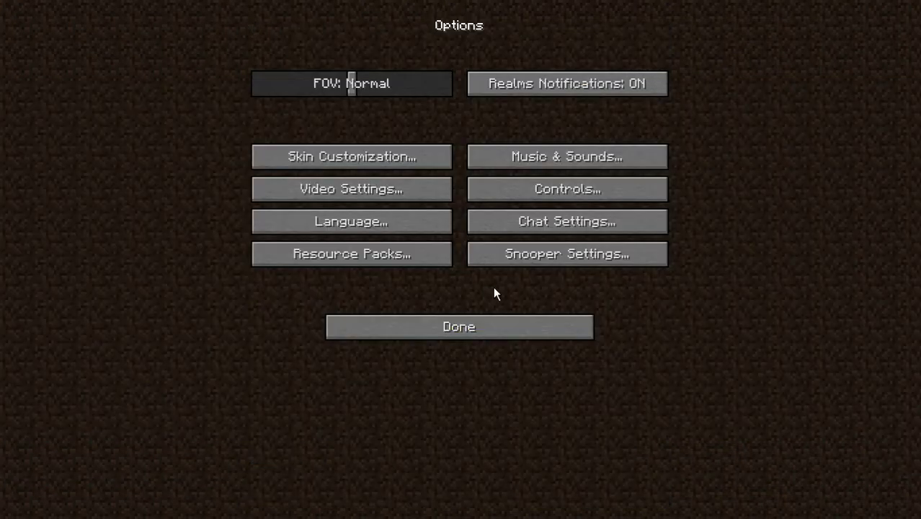
left_click(534, 323)
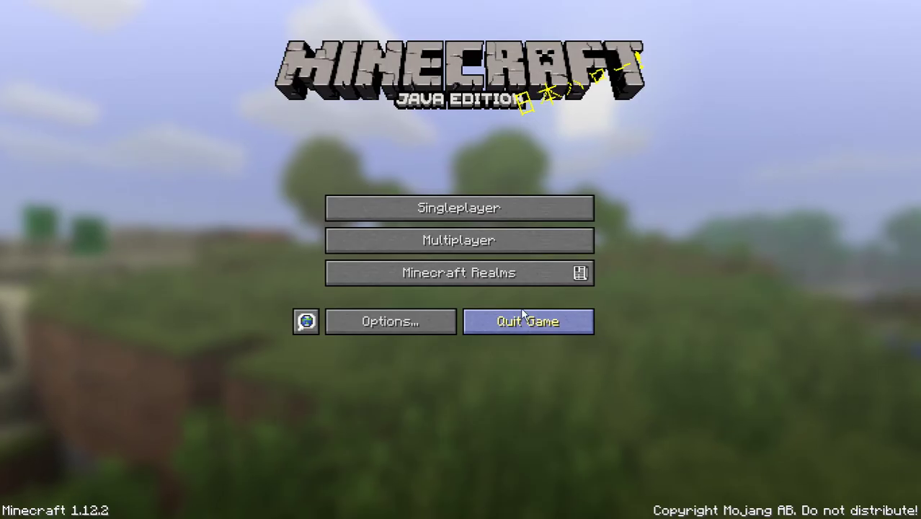
Refresh the multiplayer server list and view the name and address details of the Minecraft Server entry
left_click(495, 241)
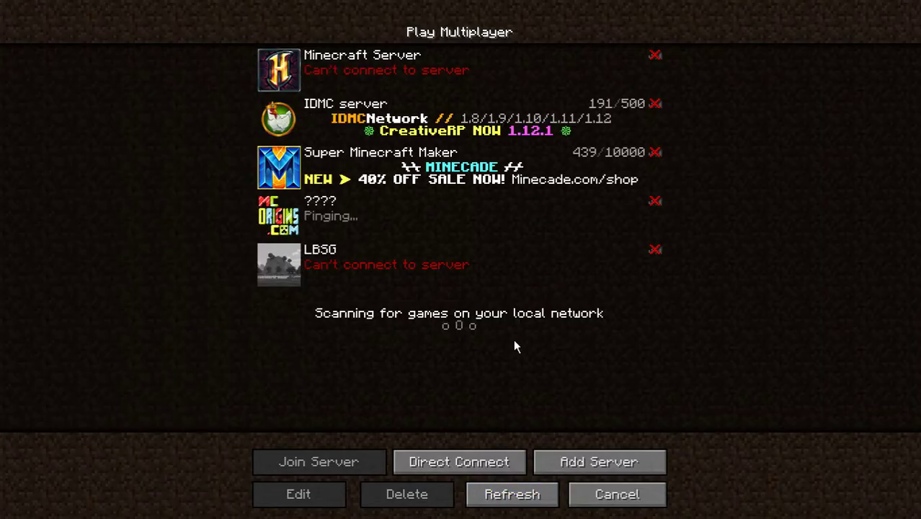
left_click(501, 496)
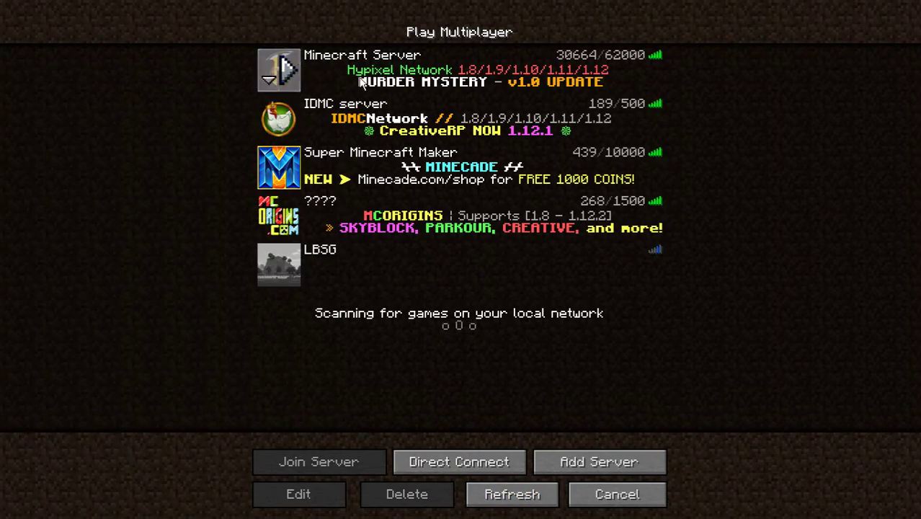
left_click(317, 78)
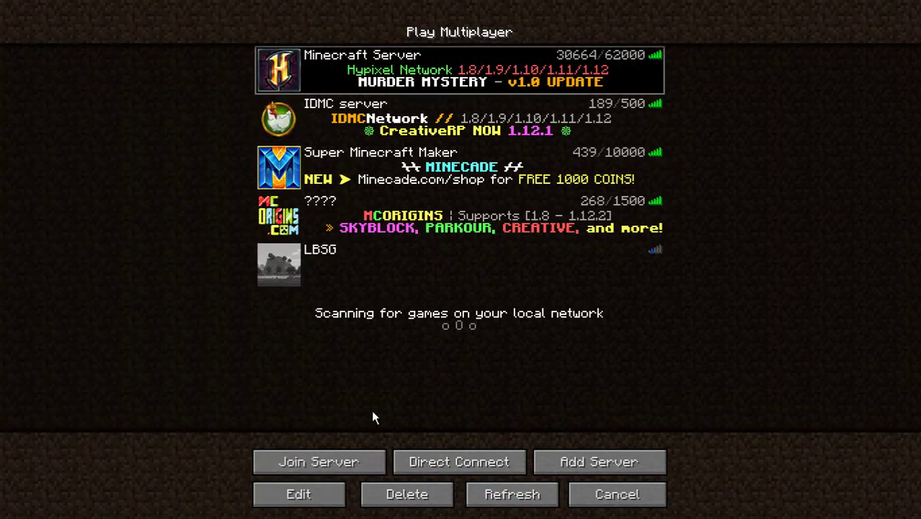
left_click(325, 507)
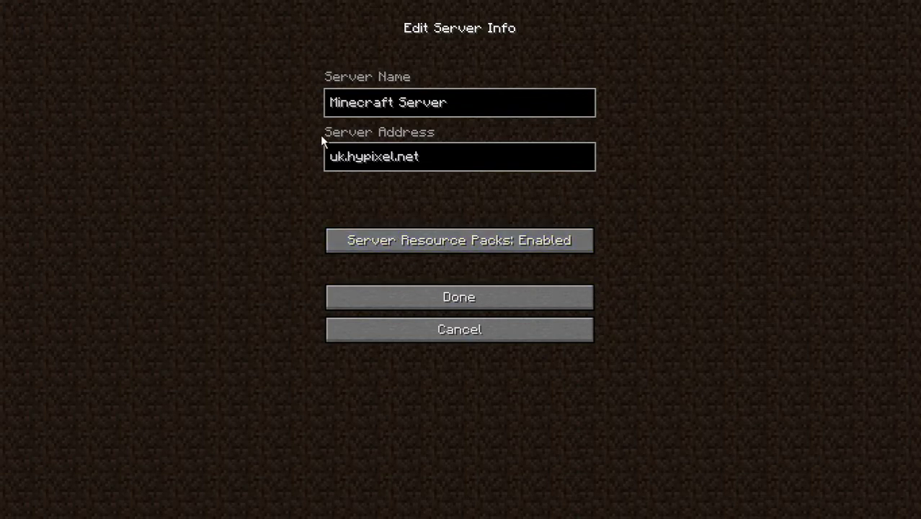
left_click(524, 328)
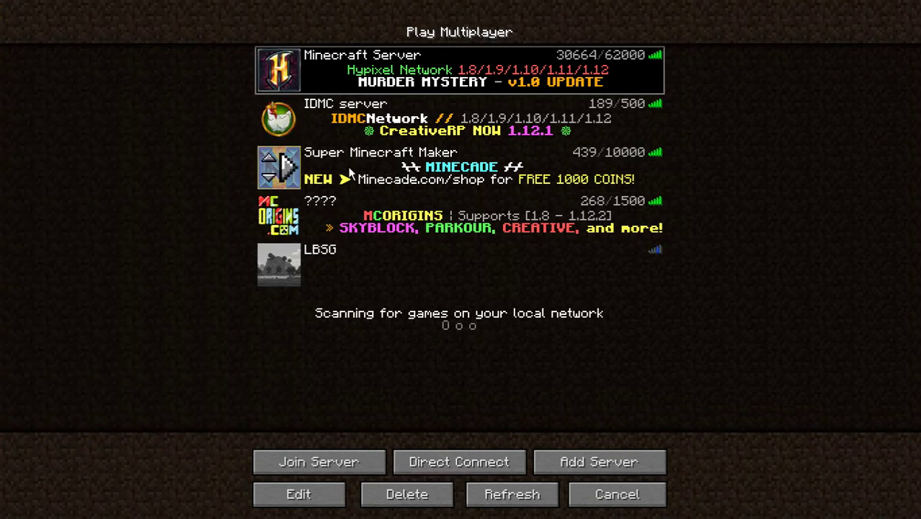
Refresh the server list, delete the LBSG server from it, and return to the title screen
left_click(404, 118)
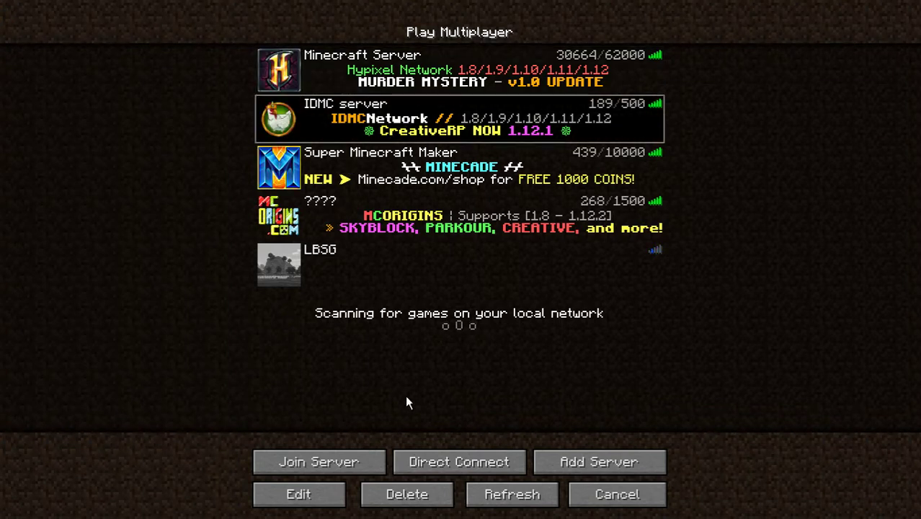
left_click(373, 224)
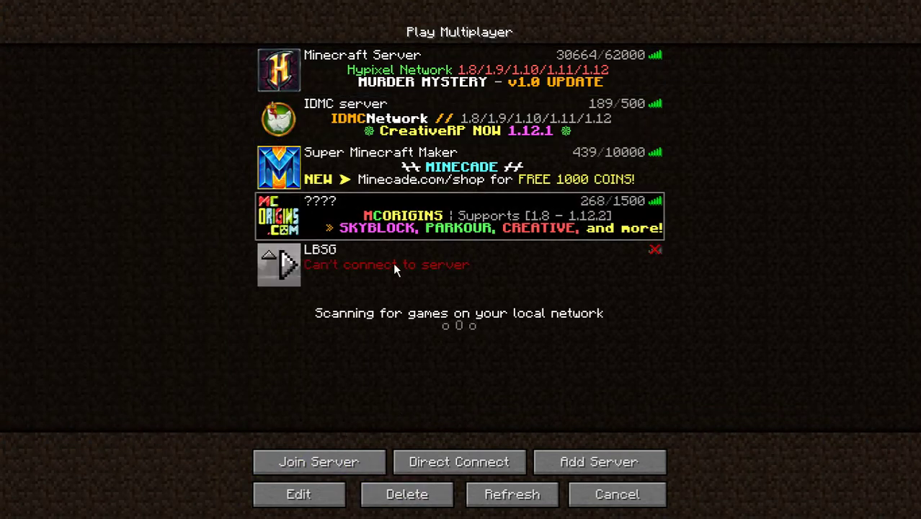
left_click(530, 499)
left_click(413, 266)
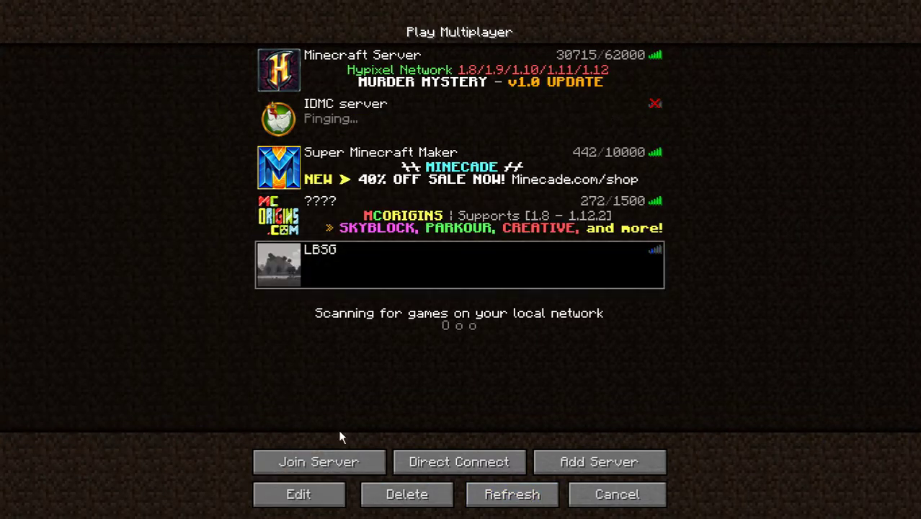
left_click(404, 498)
left_click(423, 227)
left_click(591, 503)
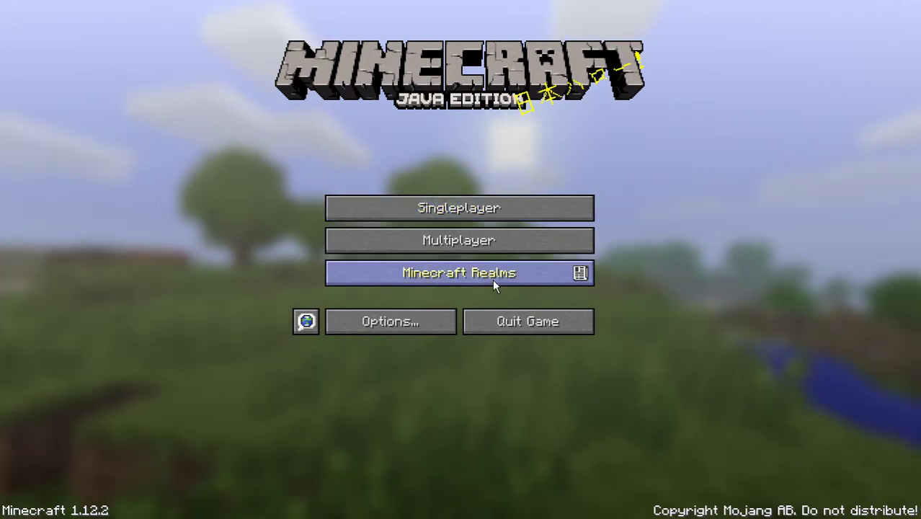
Look over the Realms screen and the saved singleplayer worlds, selecting the first Flat World without playing it
left_click(493, 279)
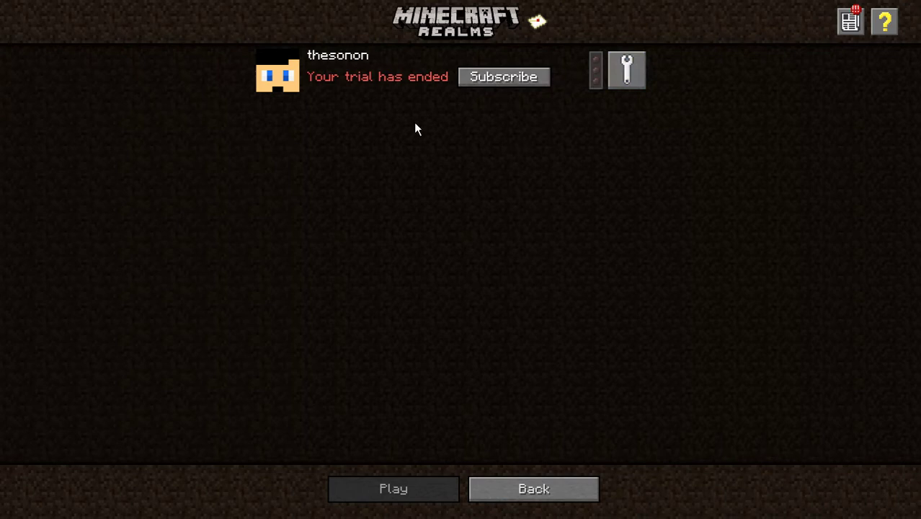
left_click(572, 497)
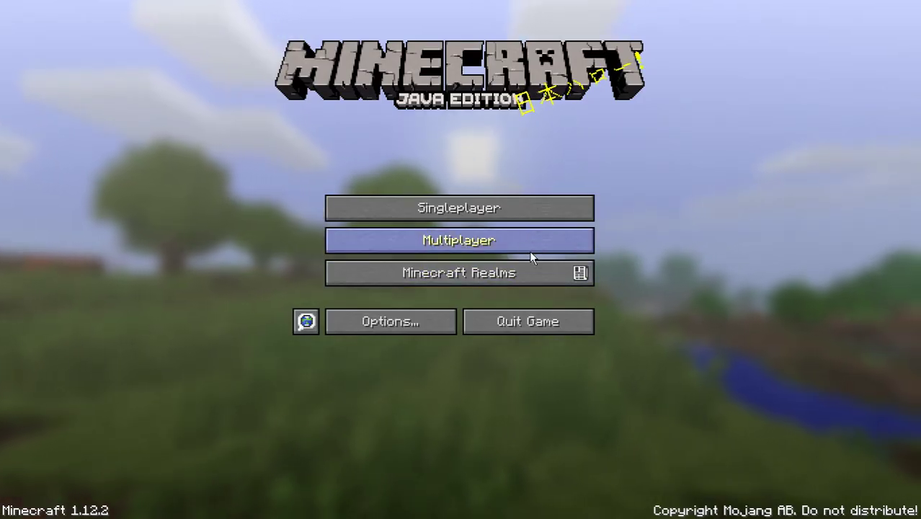
left_click(521, 215)
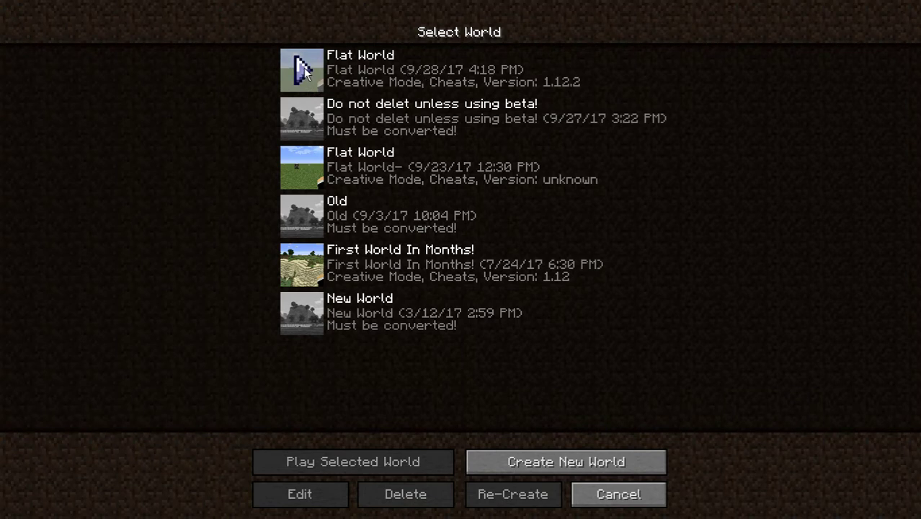
left_click(376, 71)
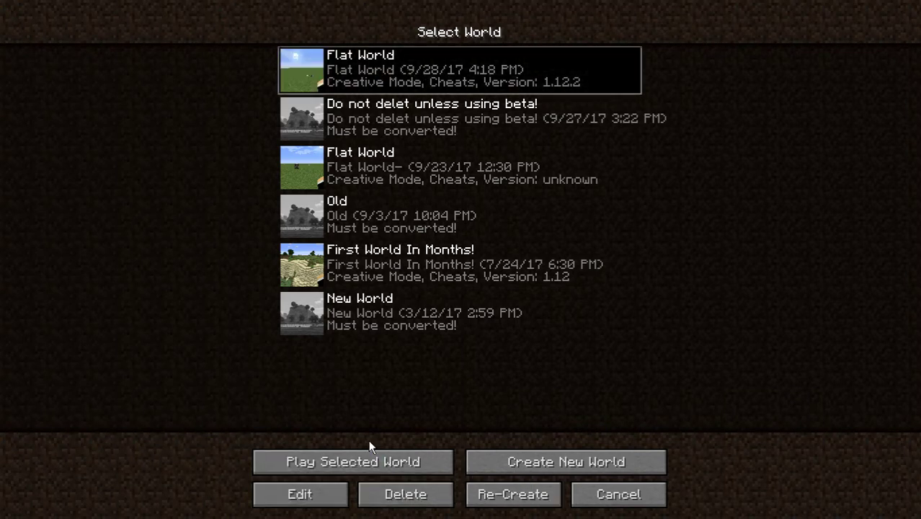
mouse_move(303, 67)
left_click(636, 494)
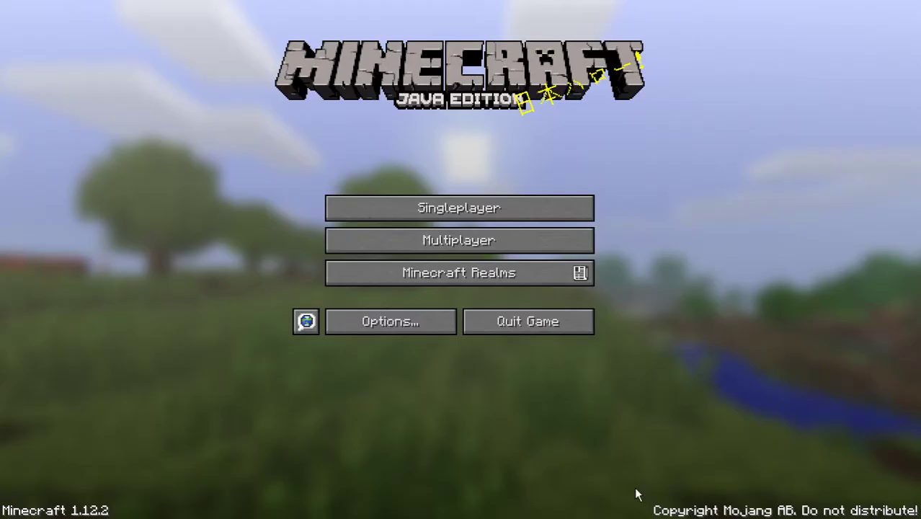
View the multiplayer server list and the join arrow on the first server, and return to the title screen
left_click(488, 241)
mouse_move(287, 68)
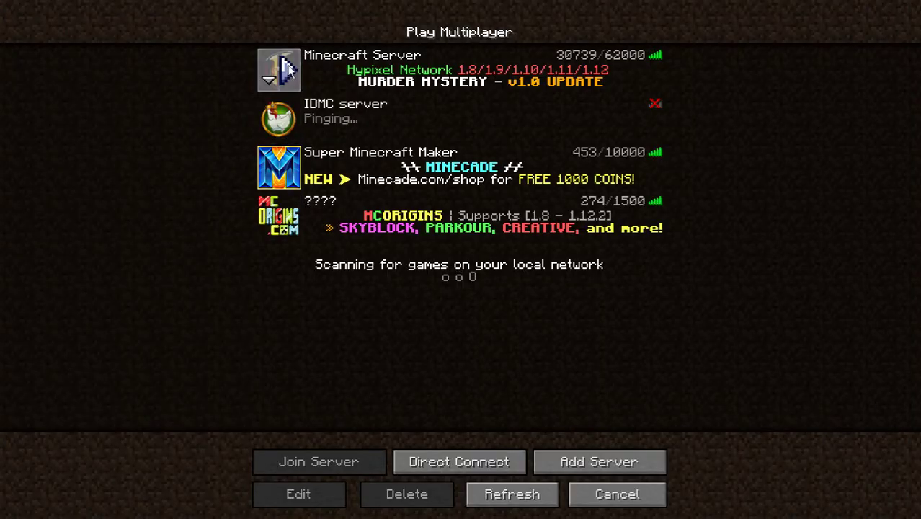
left_click(634, 496)
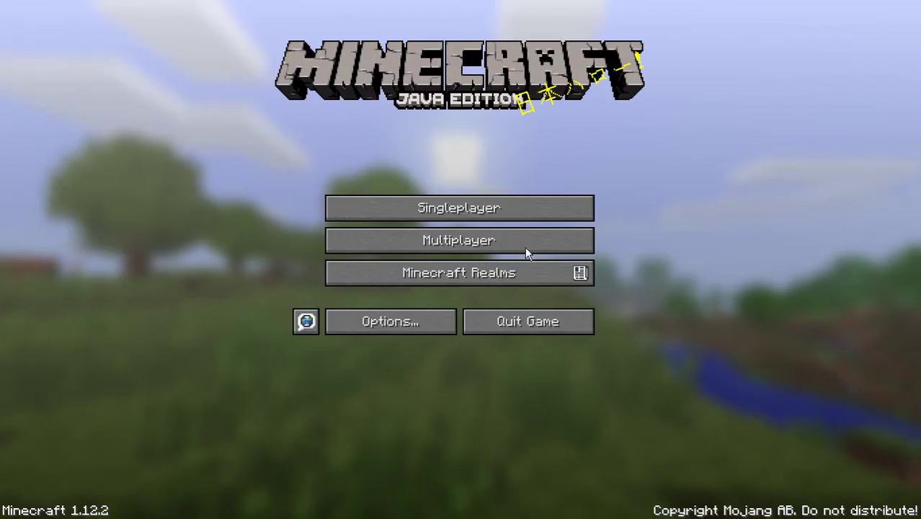
Look through the available languages, keeping English (US) selected
left_click(306, 322)
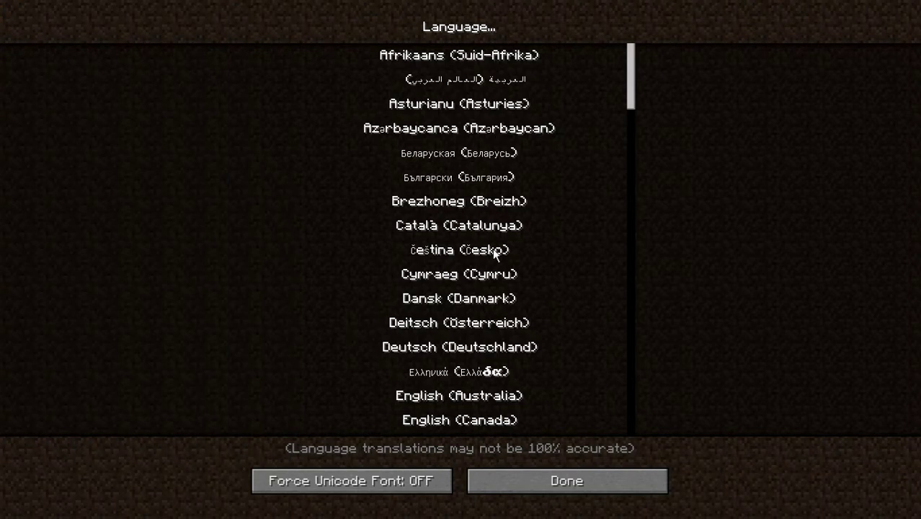
scroll(519, 173, "down", 5)
scroll(551, 341, "down", 8)
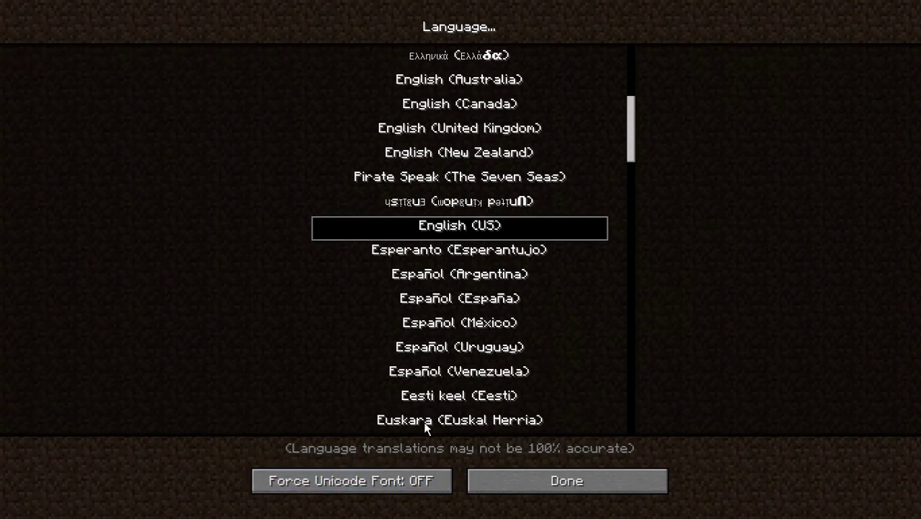
left_click(609, 489)
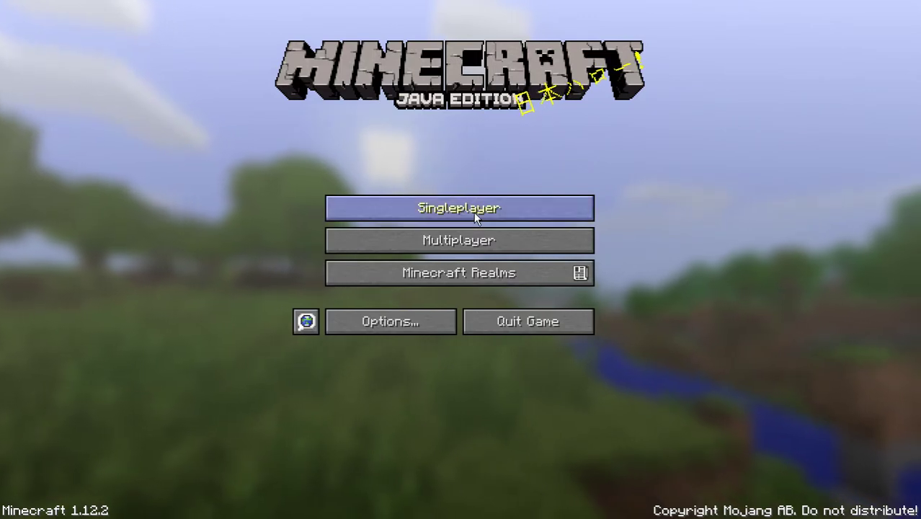
left_click(421, 328)
left_click(458, 321)
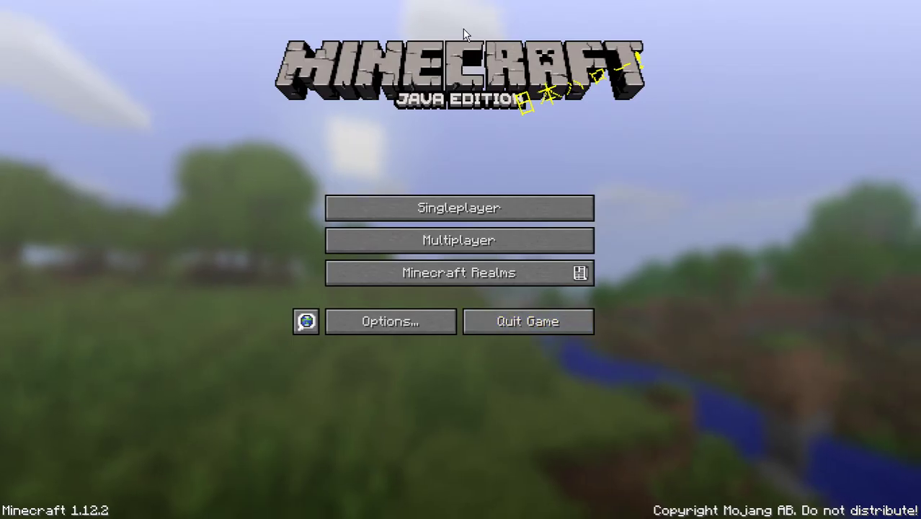